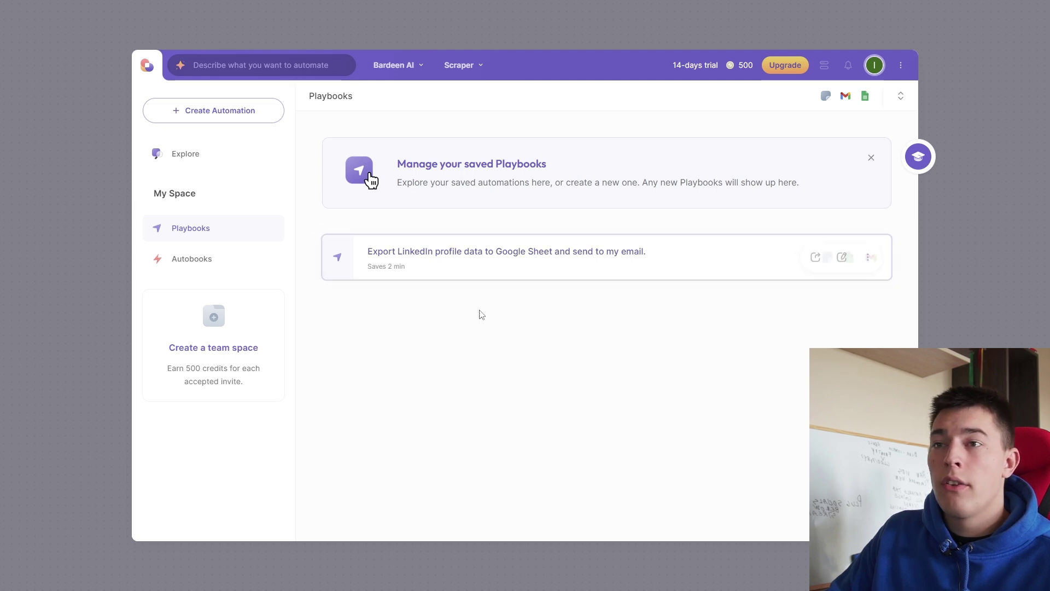
Start a new automation from the example prompt exporting LinkedIn profile data to Google Sheets and email.
click(237, 117)
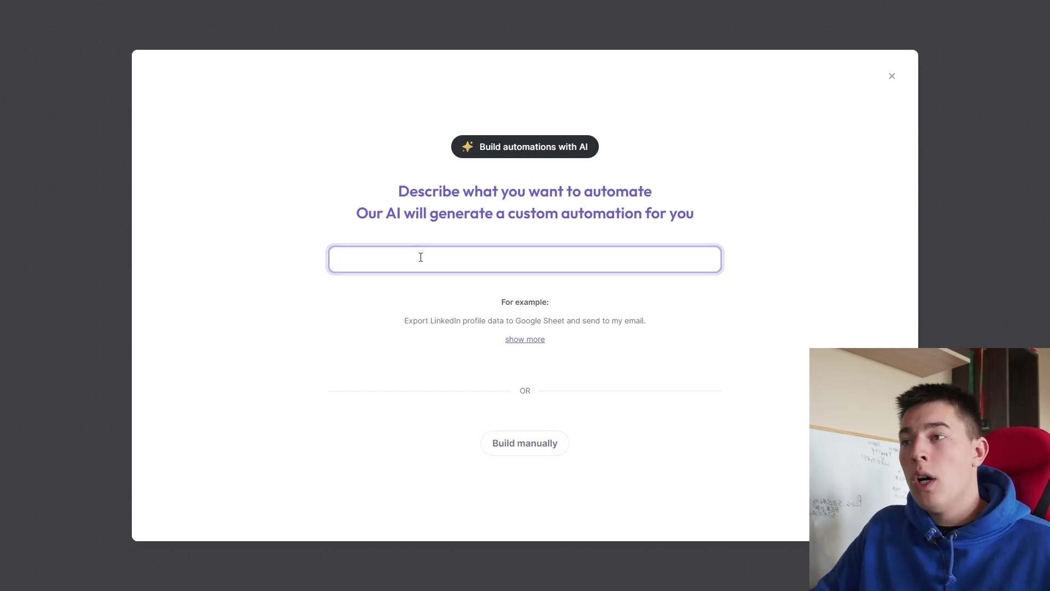
mouse_move(524, 320)
click(663, 321)
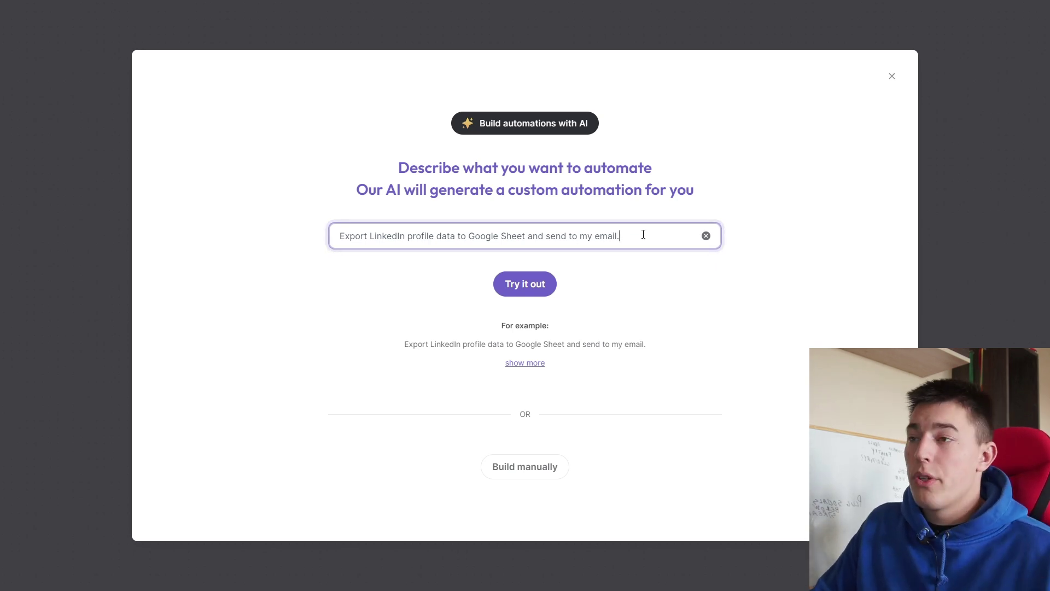
Generate the flow and pan across its scrape, add-rows and send-email cards.
click(533, 284)
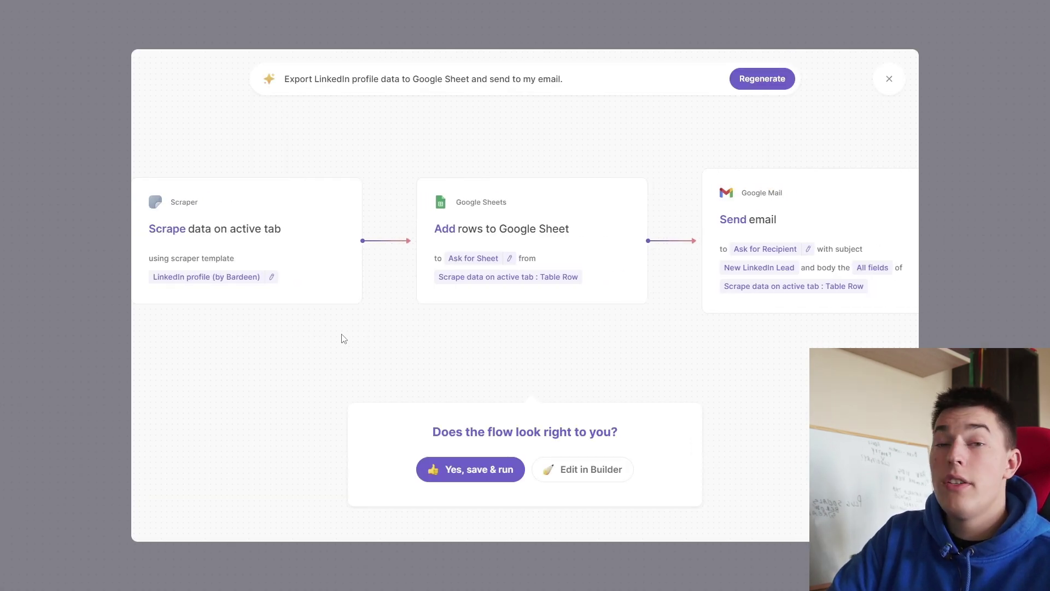
drag(335, 335, 580, 335)
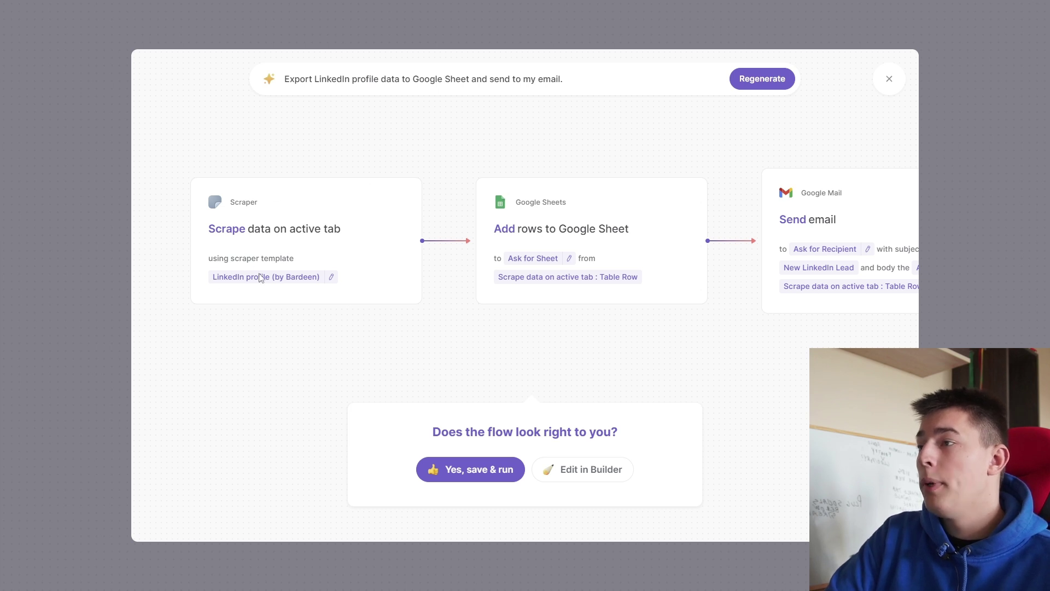
drag(560, 337, 434, 346)
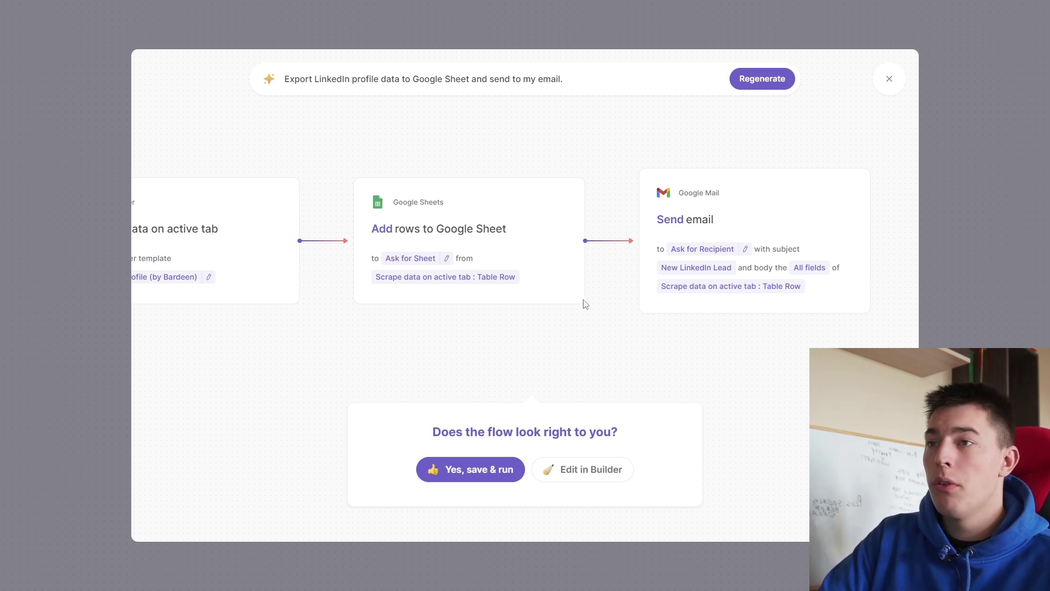
scroll(547, 306, right, 1)
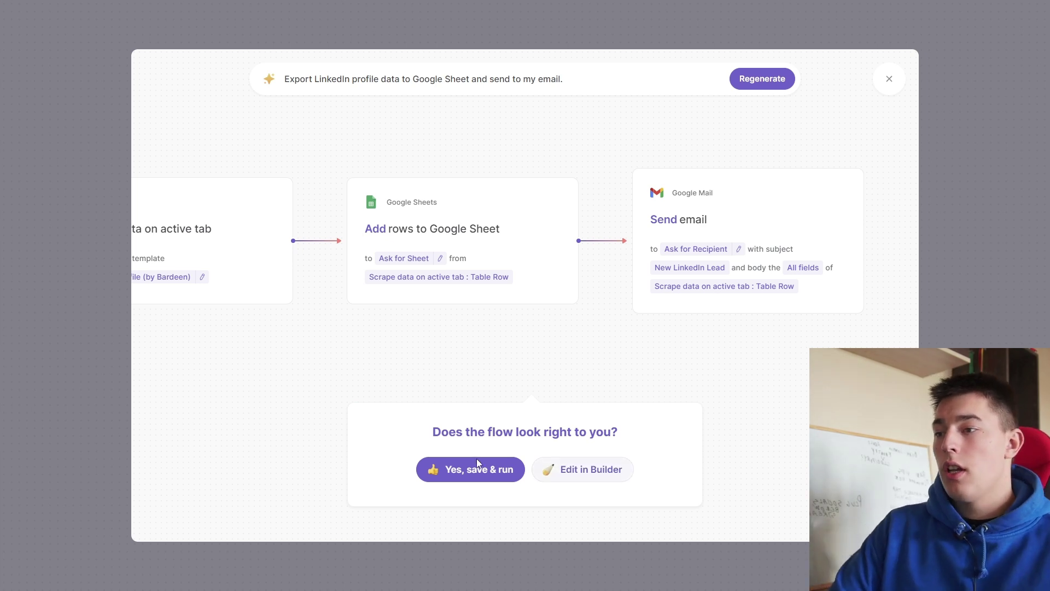
In the full builder, check the scraper step's LinkedIn profile template options.
click(601, 477)
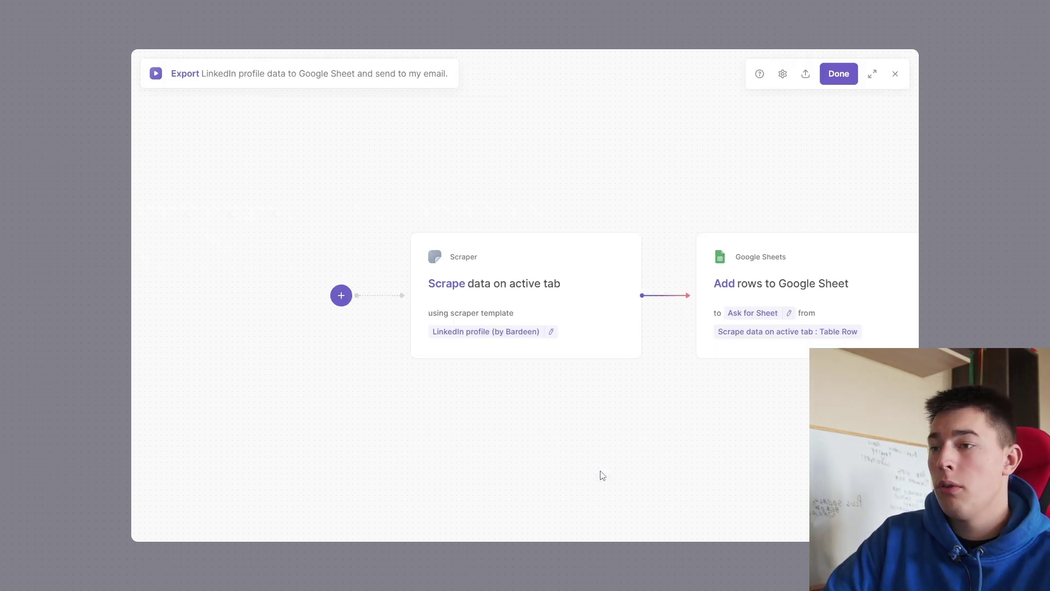
click(486, 356)
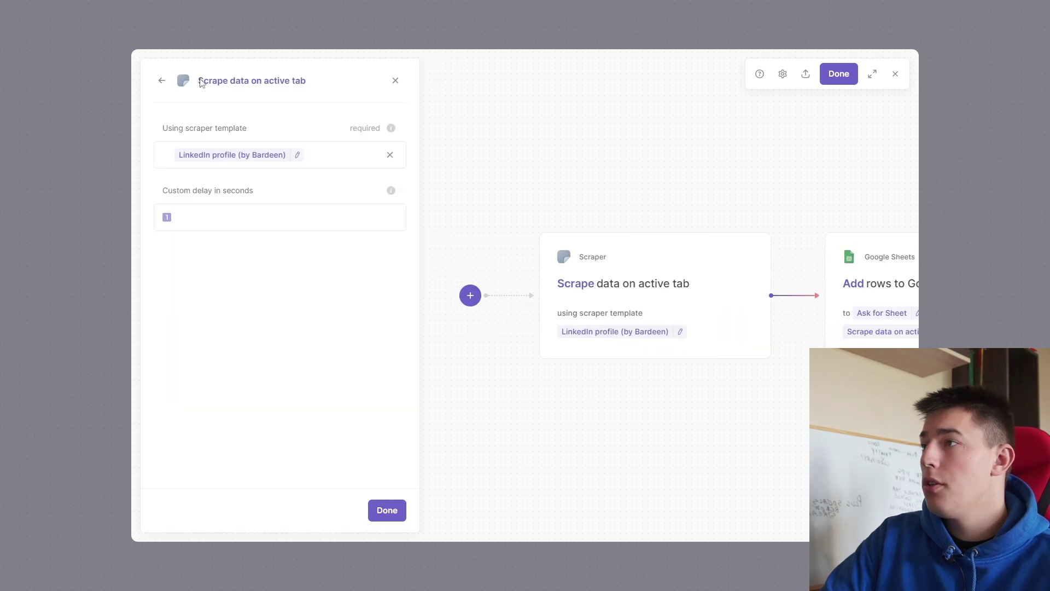
click(231, 159)
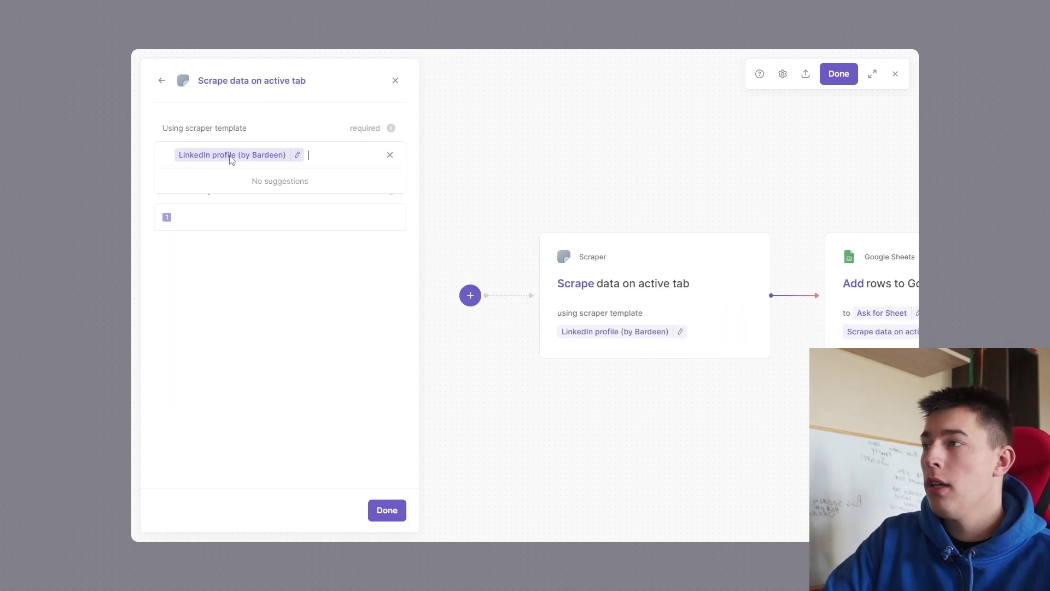
click(562, 188)
scroll(671, 296, right, 5)
Inspect the Add rows to Google Sheet step's Ask for Sheet and To tab settings.
click(638, 277)
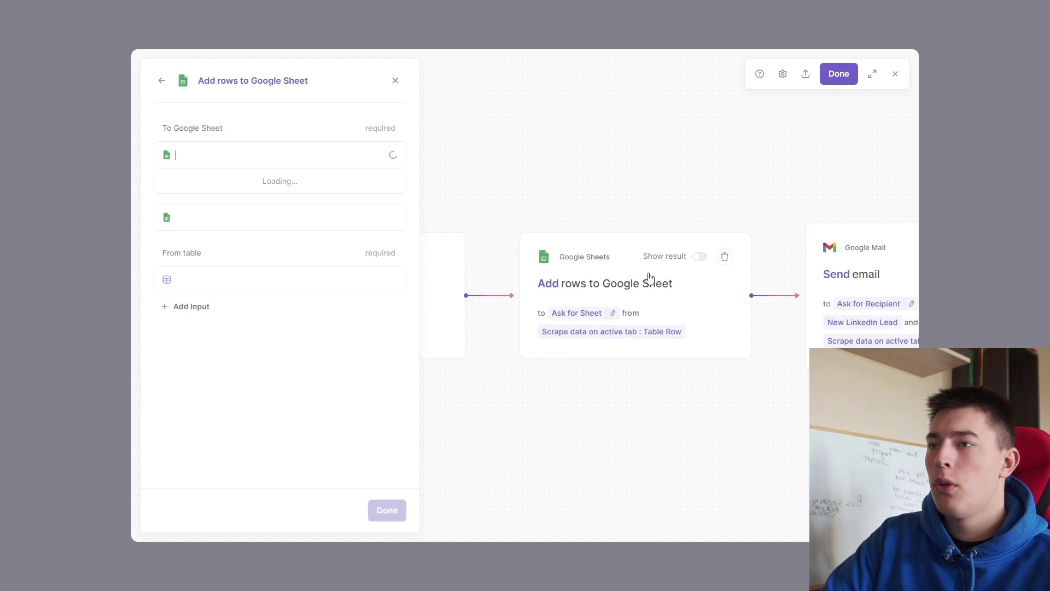
click(241, 155)
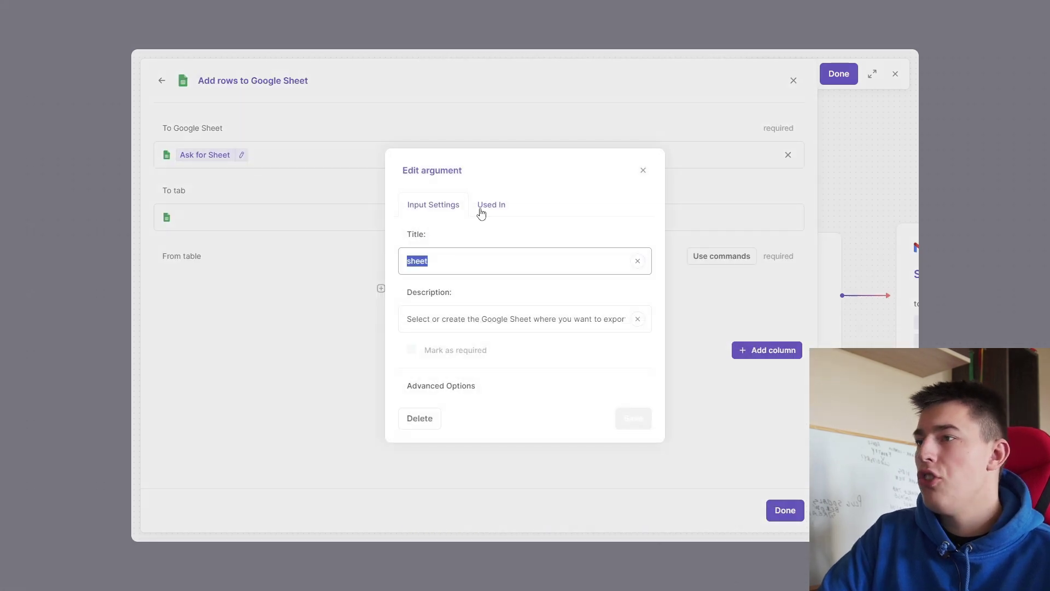
click(643, 171)
click(268, 362)
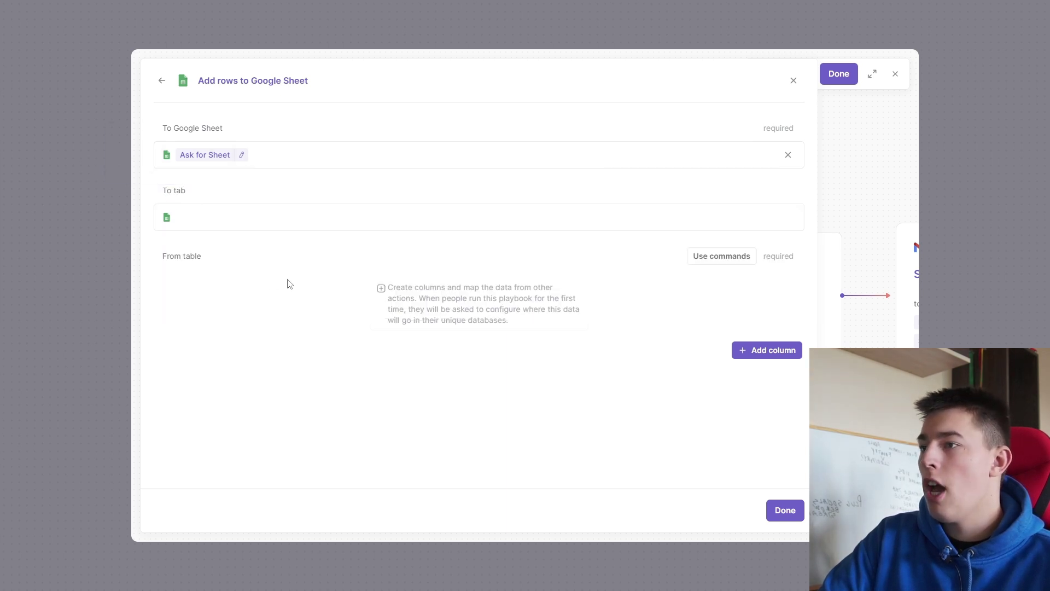
double_click(456, 287)
click(498, 358)
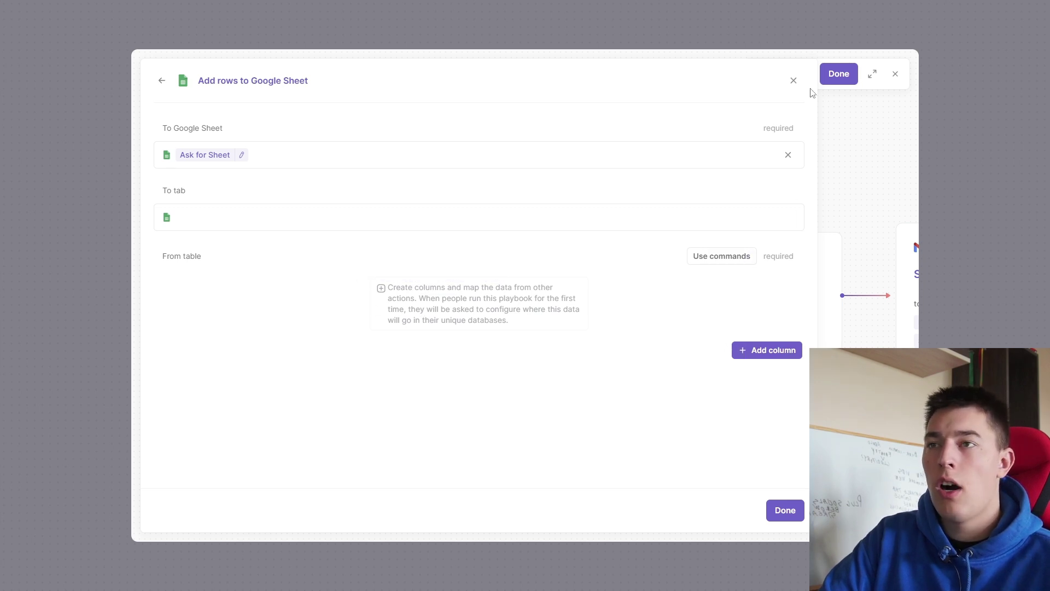
Review the Send email step, keeping the 'New LinkedIn Lead' subject unchanged.
click(794, 81)
click(570, 258)
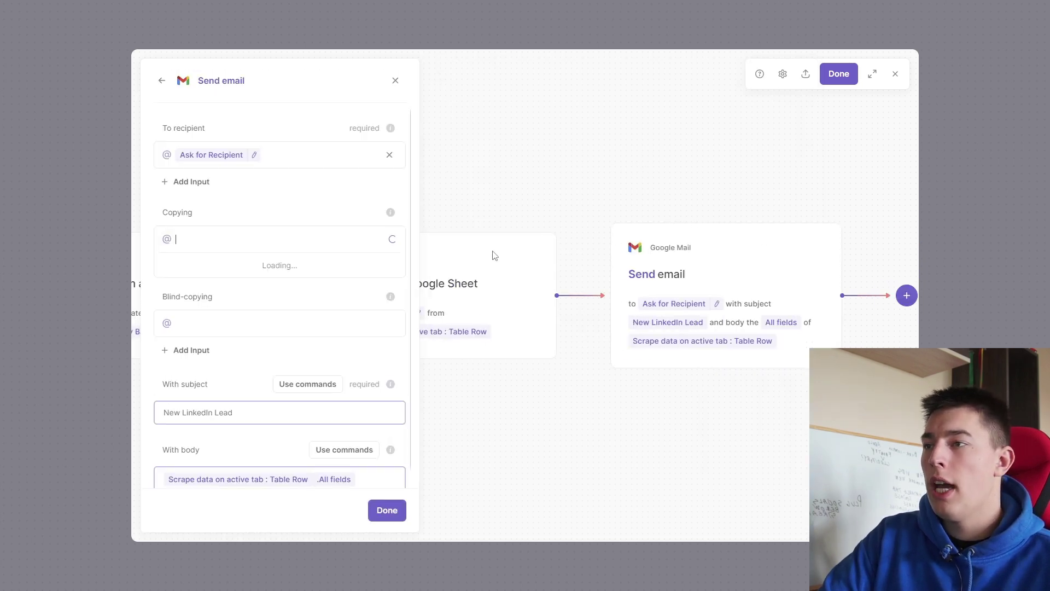
click(251, 395)
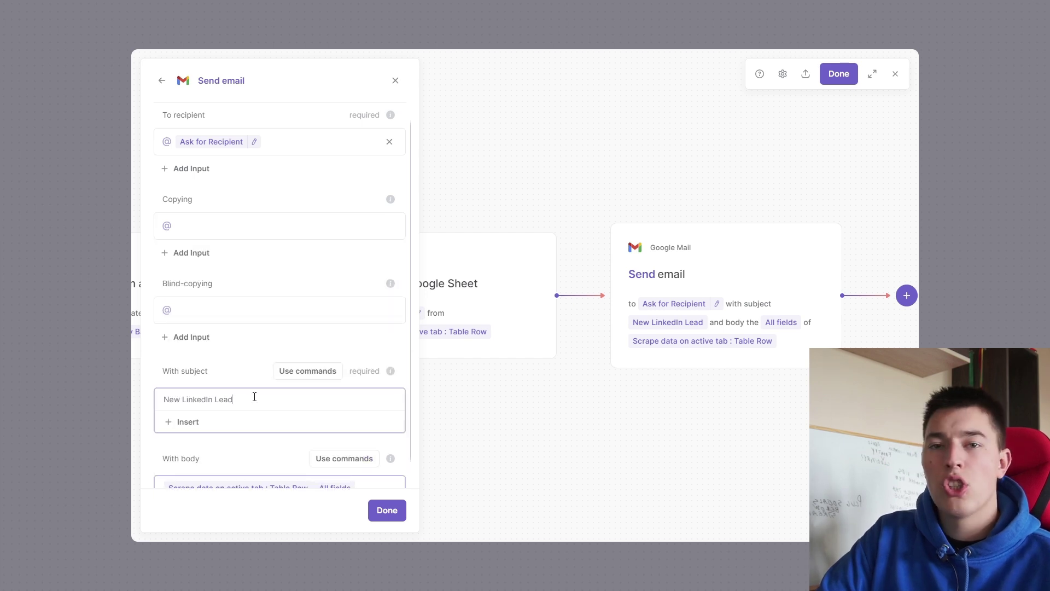
click(588, 395)
key(Escape)
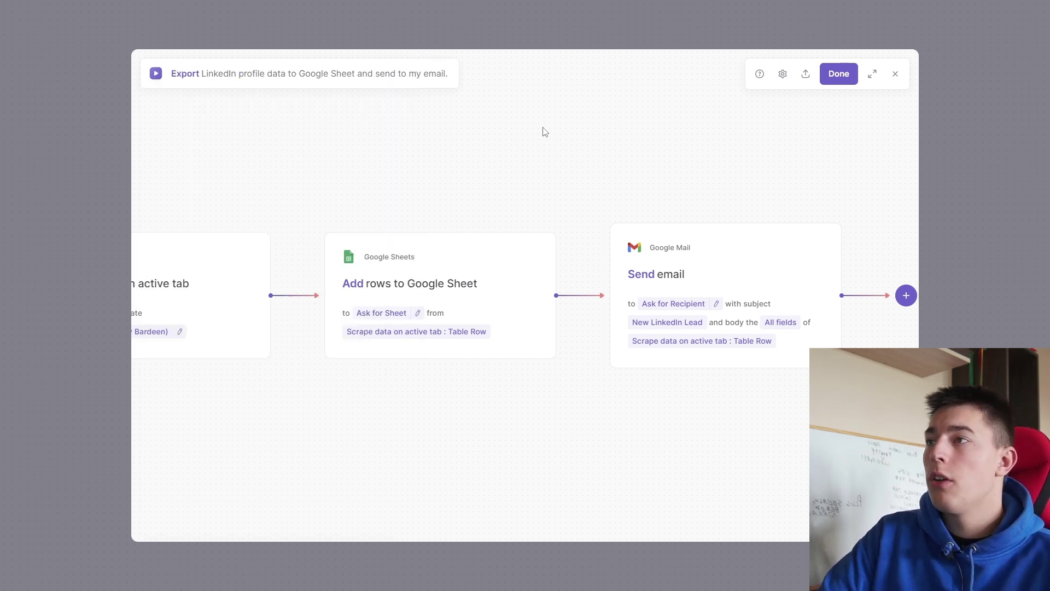
Look through the actions available after the email step, then save the playbook.
click(580, 296)
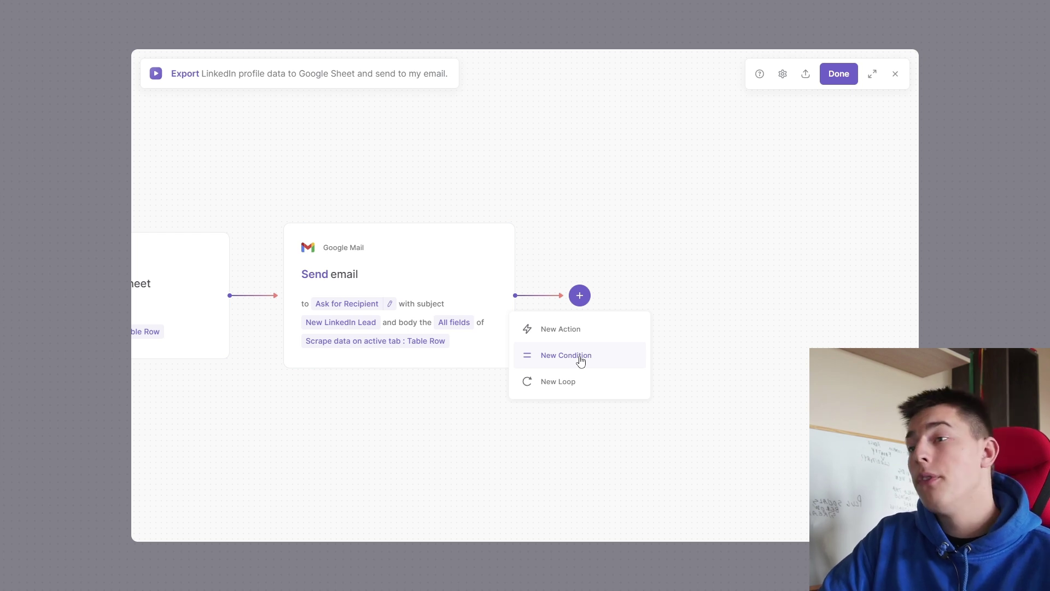
click(561, 329)
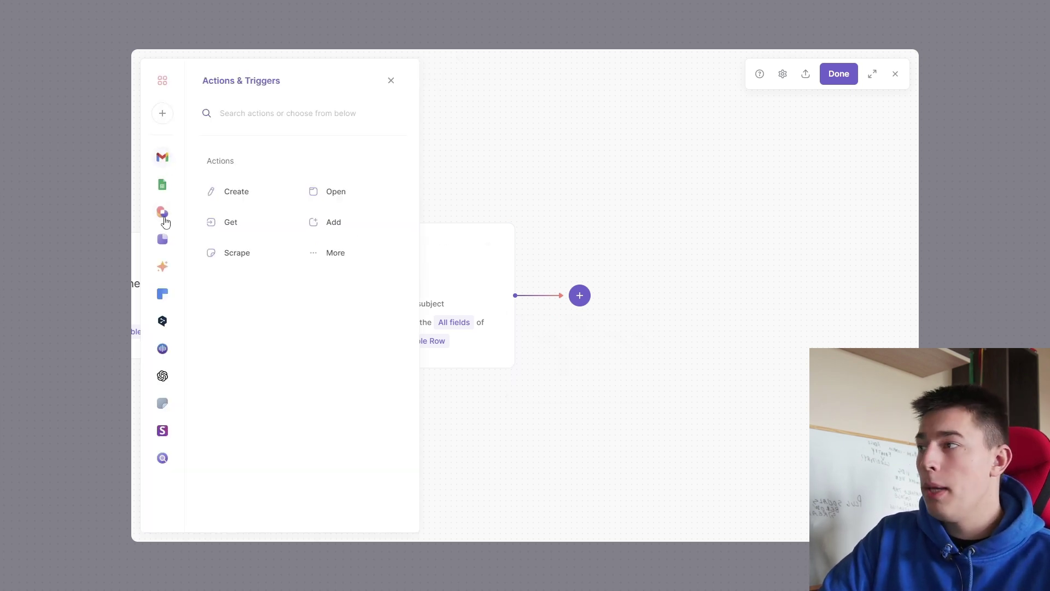
click(392, 81)
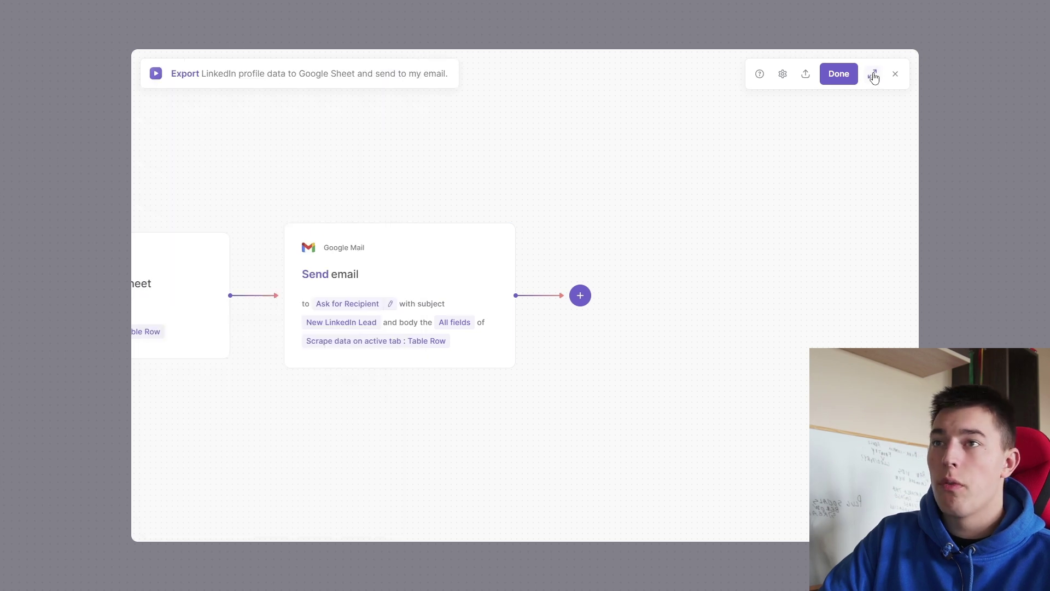
Leave the editor and search templates for 'cold email', scrolling through the matches.
click(839, 73)
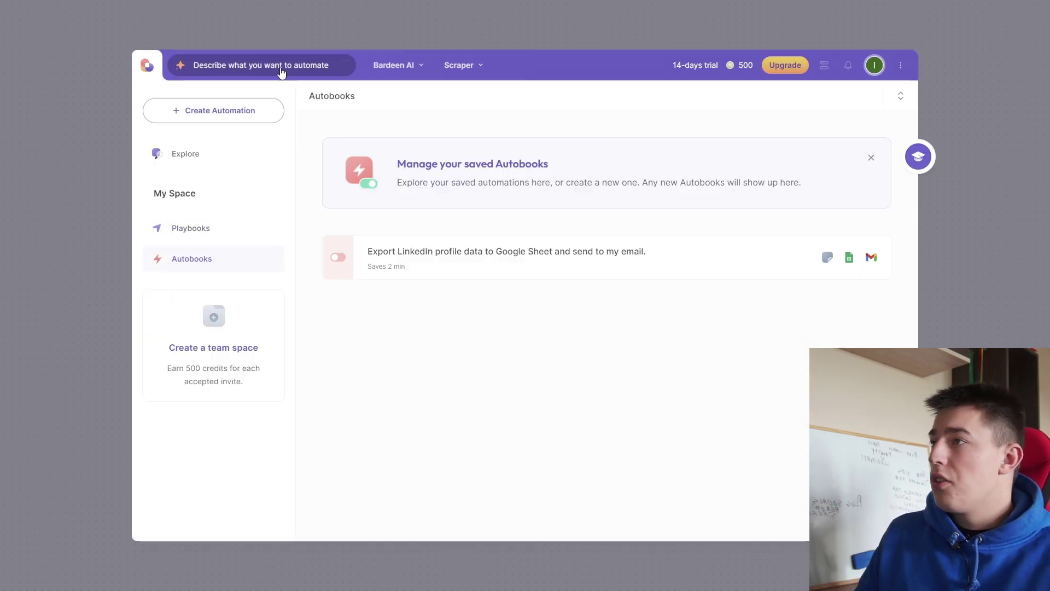
click(281, 71)
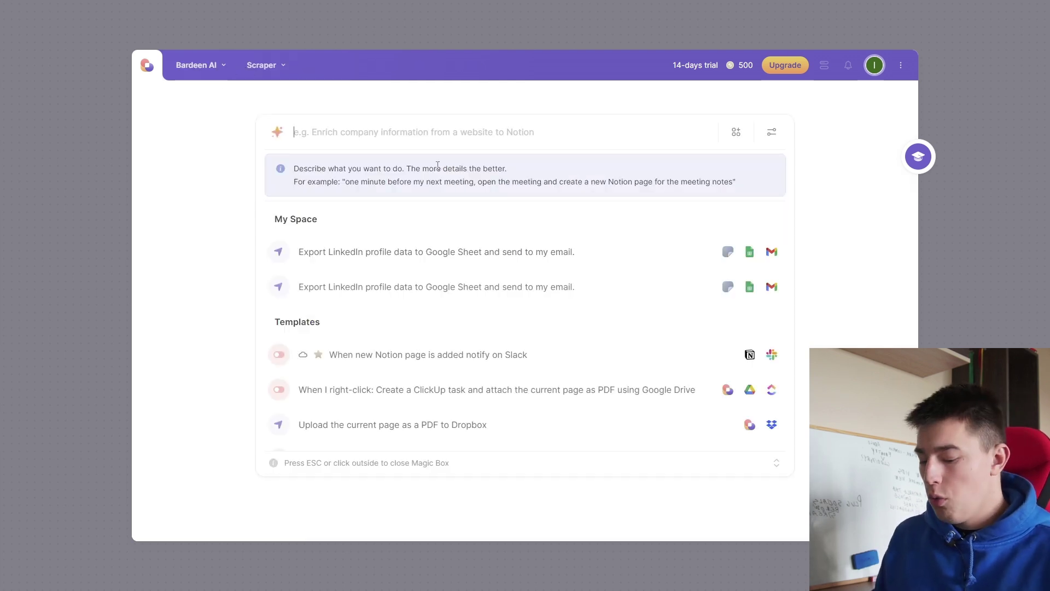
text(cold email)
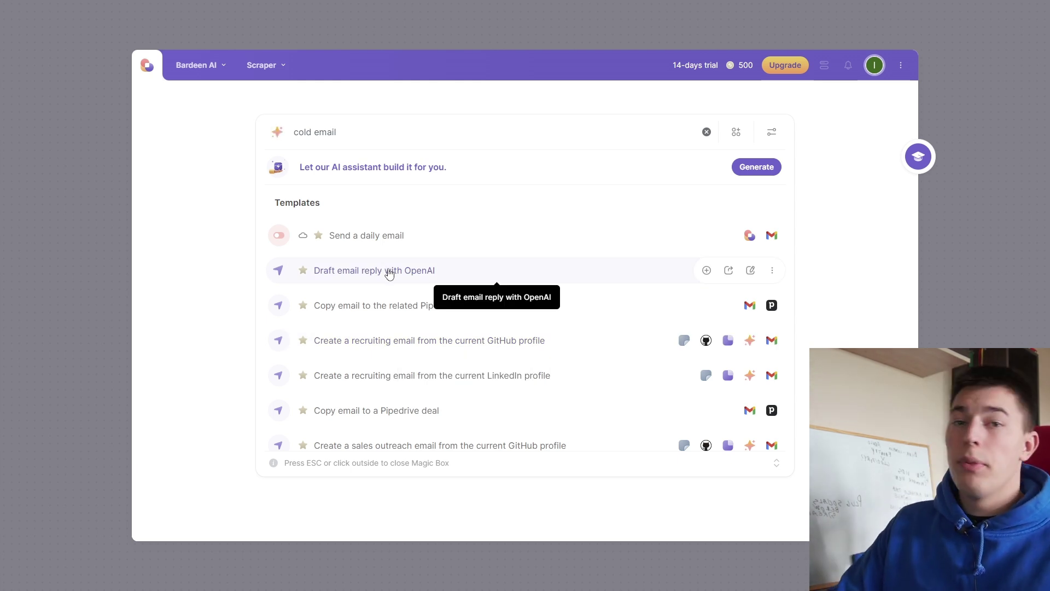
scroll(452, 253, down, 2)
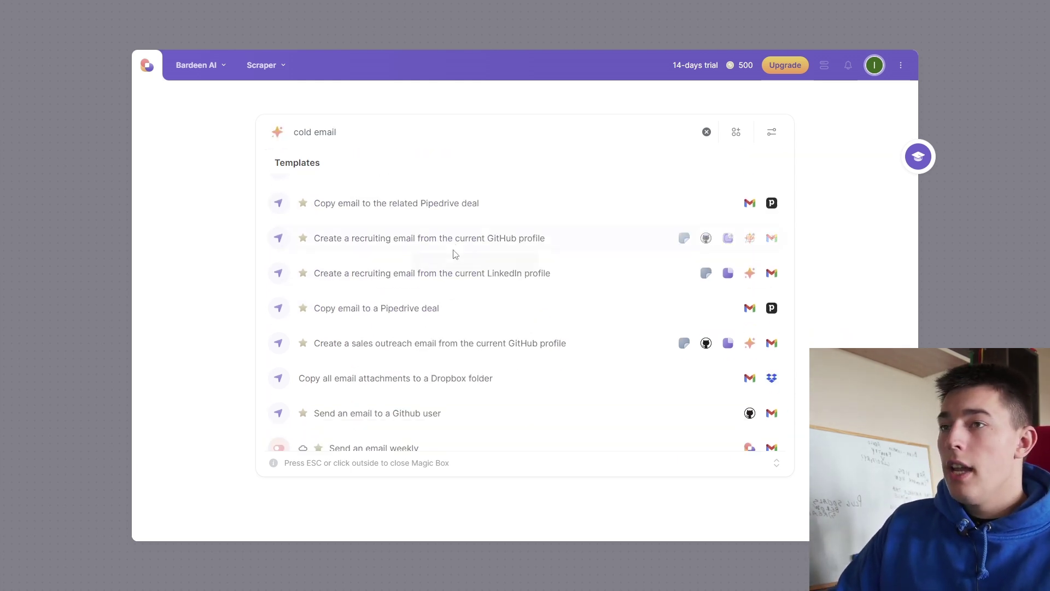
scroll(453, 254, down, 2)
scroll(453, 254, down, 3)
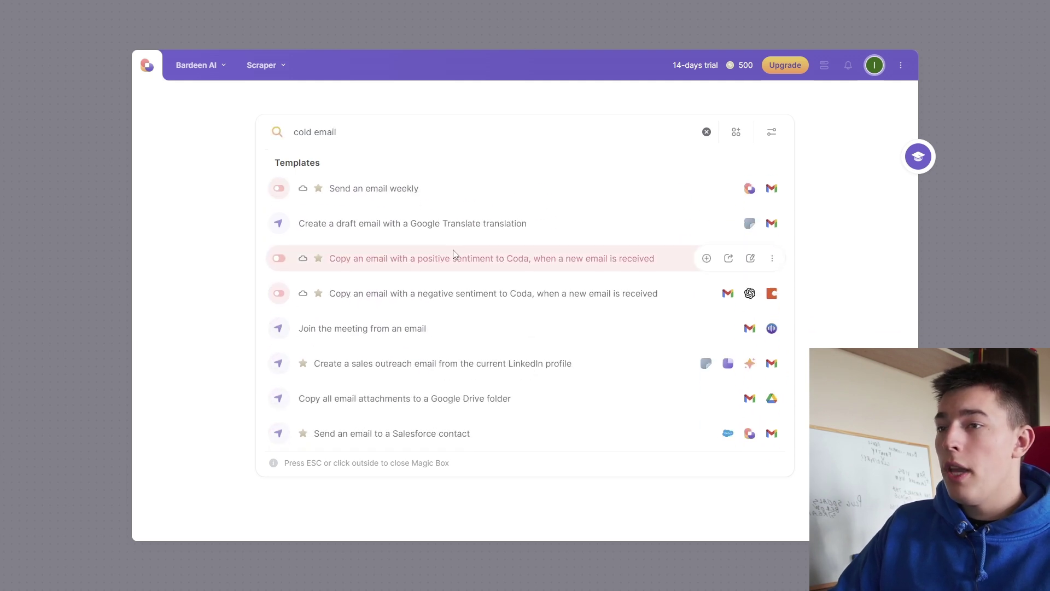
scroll(476, 343, up, 2)
scroll(478, 341, up, 5)
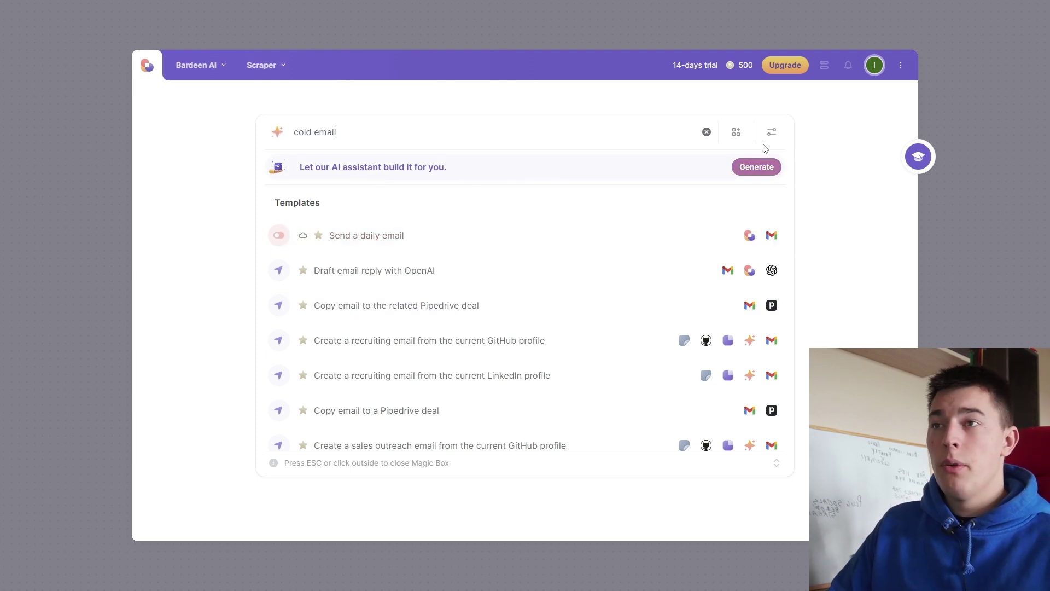
scroll(550, 235, down, 2)
scroll(550, 236, down, 3)
scroll(529, 257, up, 5)
scroll(529, 257, up, 1)
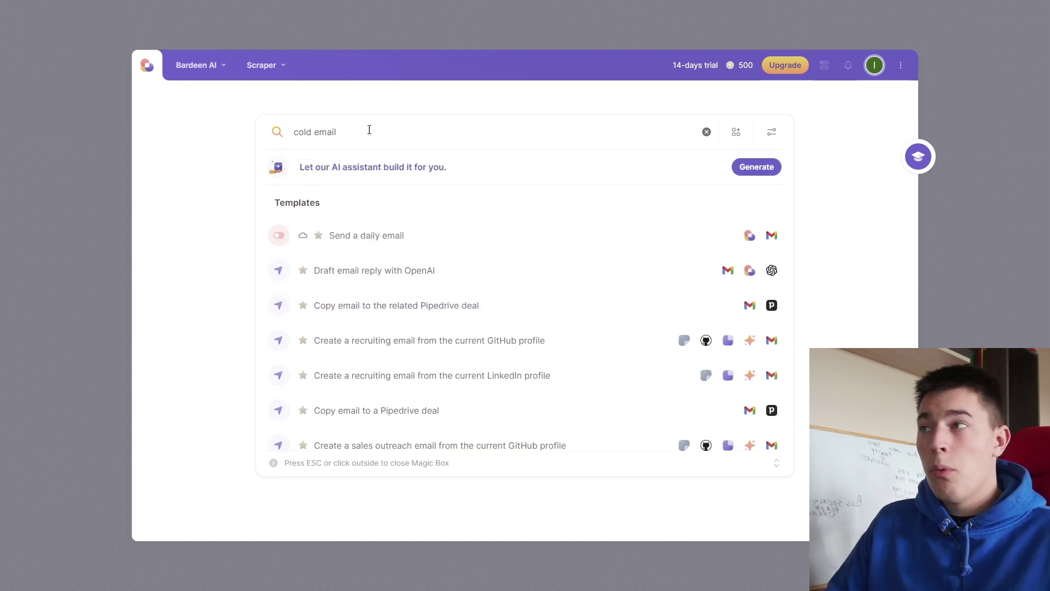
Replace the search with 'linkedin outreach' and scroll through the templates.
key(ctrl+a)
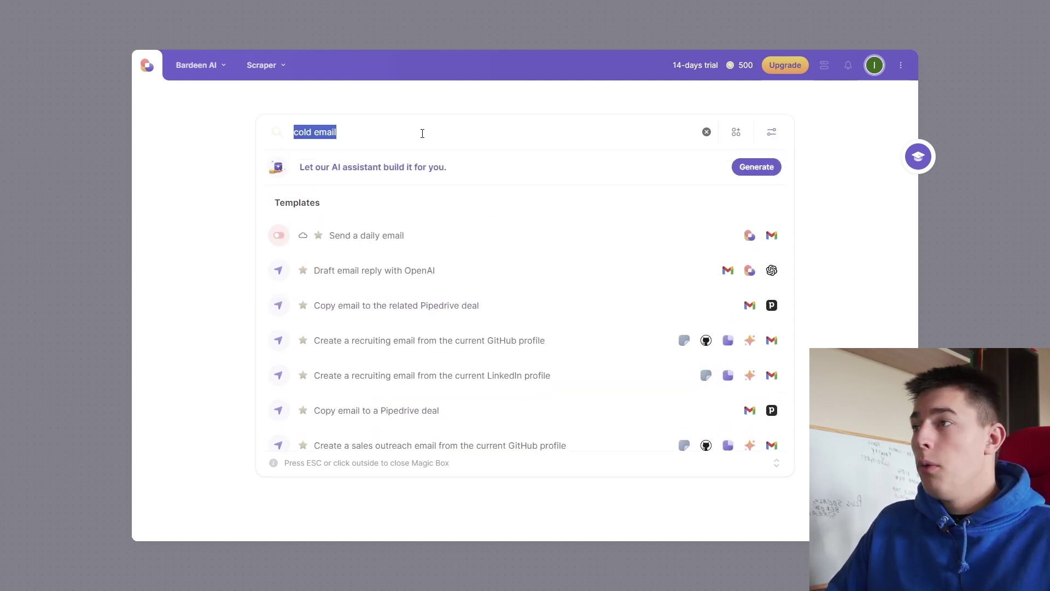
text(linkedi)
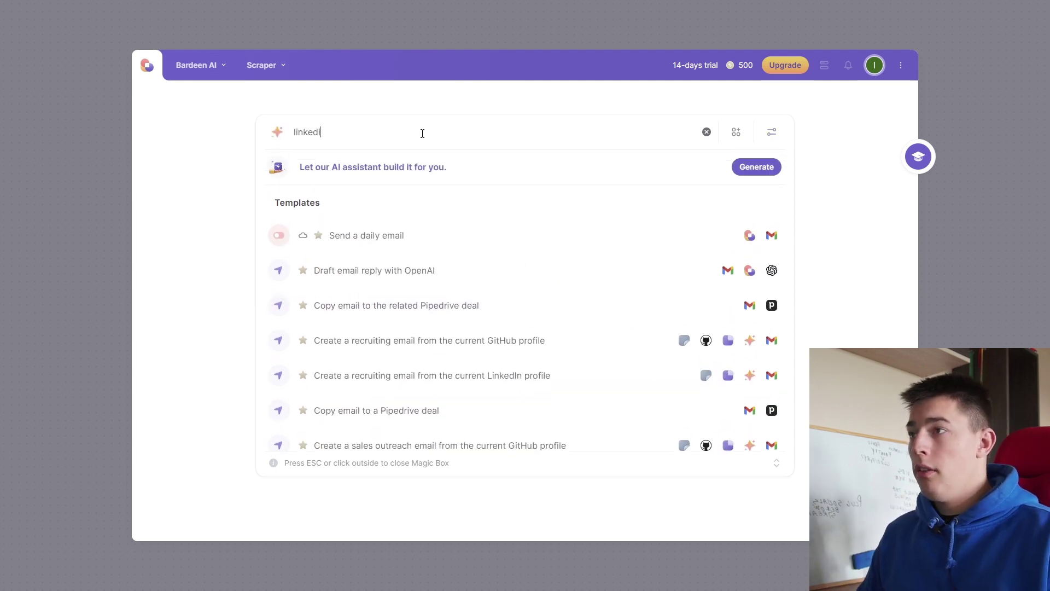
text(n outreach)
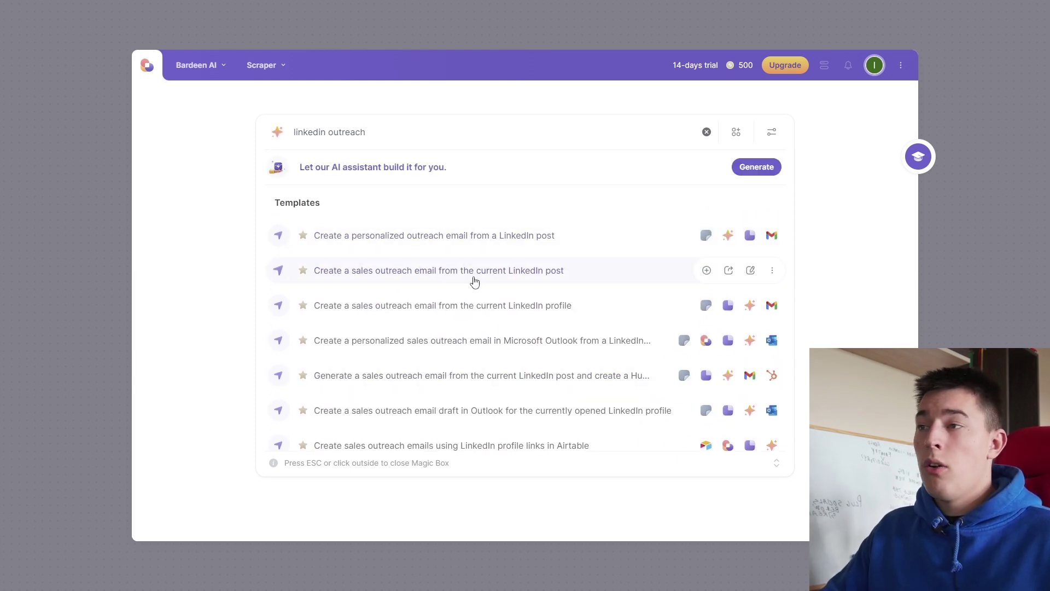
scroll(518, 279, down, 3)
scroll(480, 290, down, 1)
scroll(387, 208, down, 5)
Search 'scrape producthunt', browse the Product Hunt templates, and have the AI generate one.
triple_click(383, 131)
text(scrape producthunt)
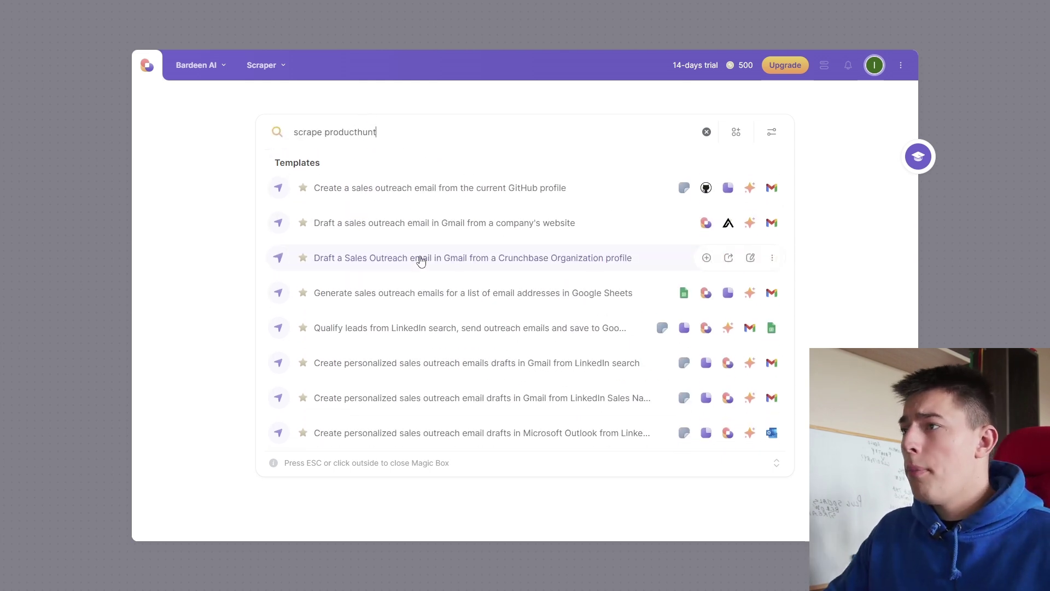
scroll(429, 246, up, 1)
scroll(420, 261, up, 4)
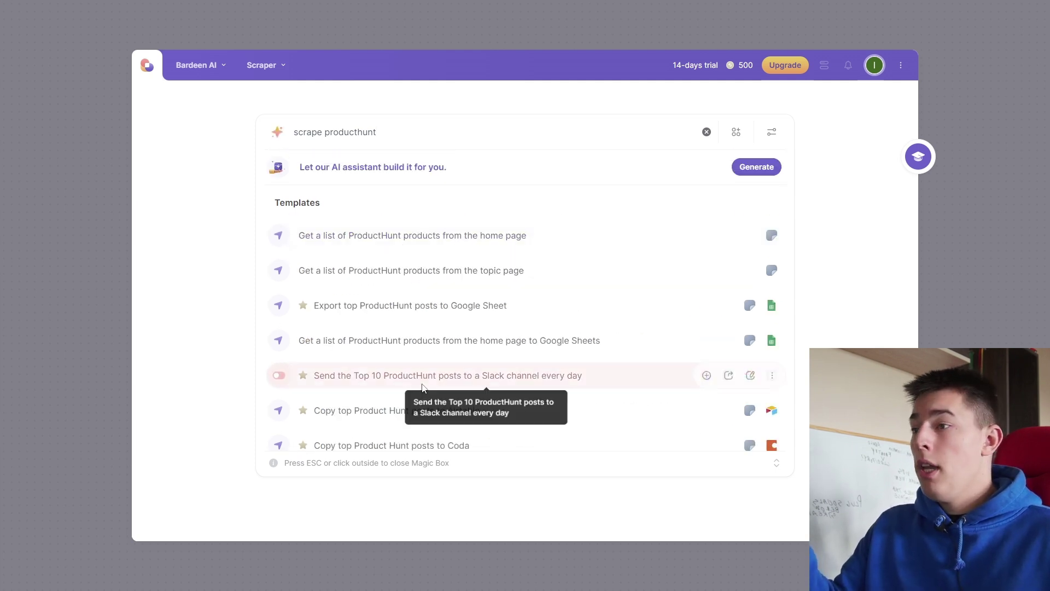
scroll(526, 376, down, 2)
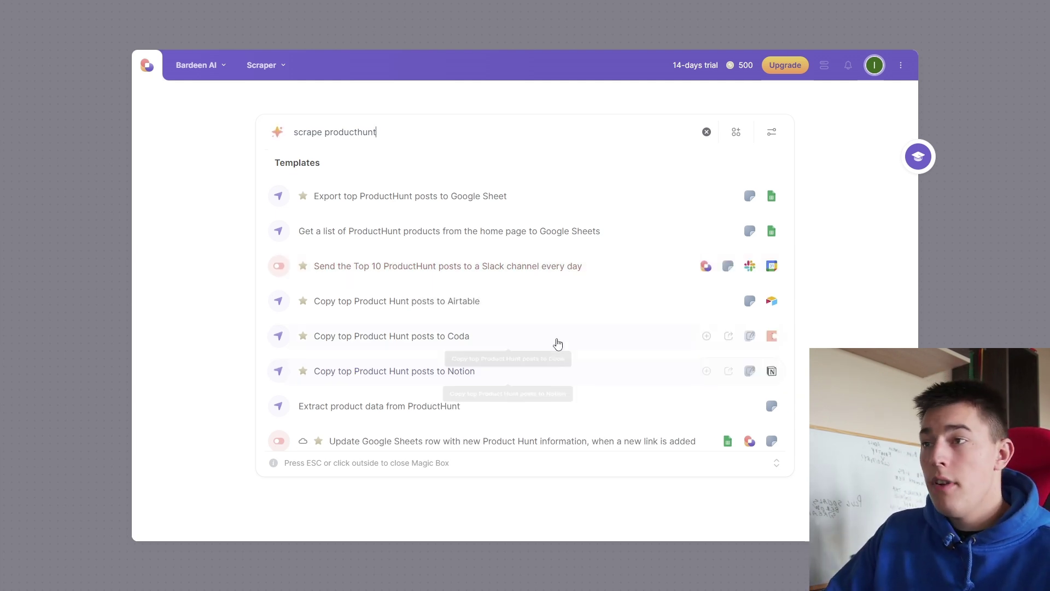
scroll(557, 342, down, 3)
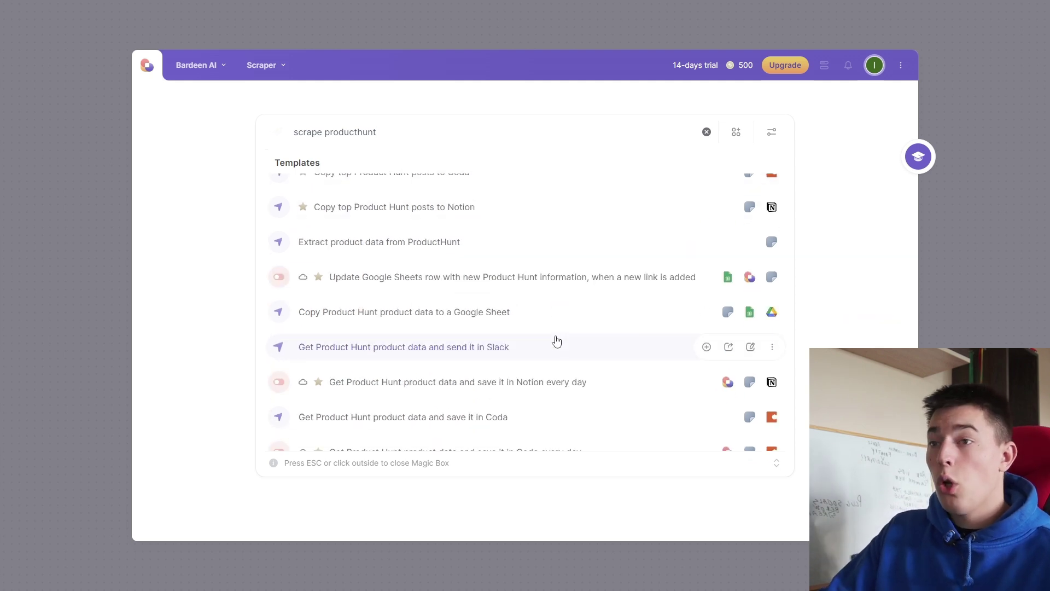
scroll(495, 262, down, 2)
scroll(547, 306, up, 10)
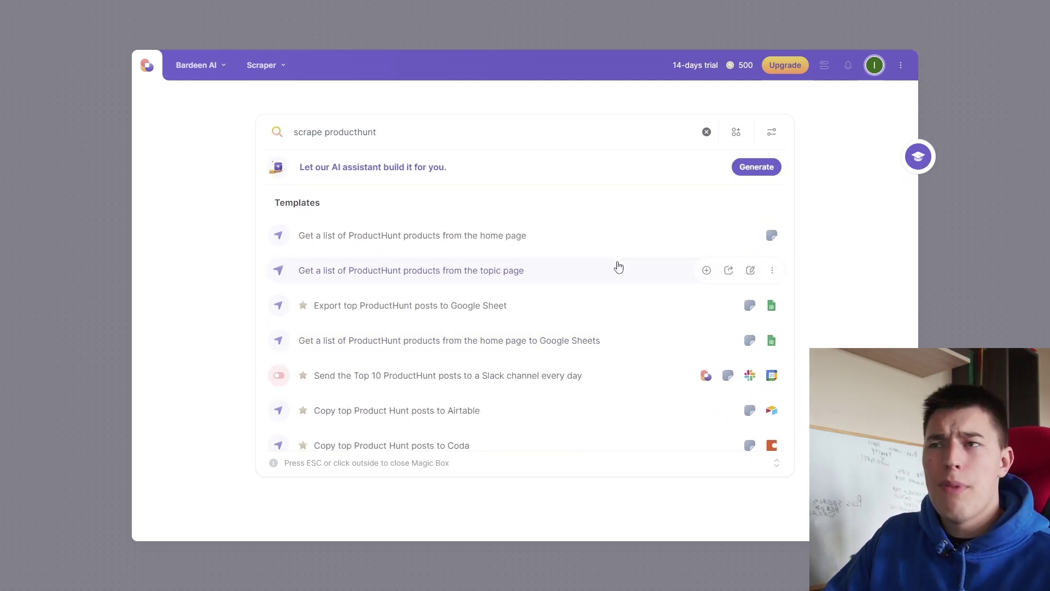
click(764, 170)
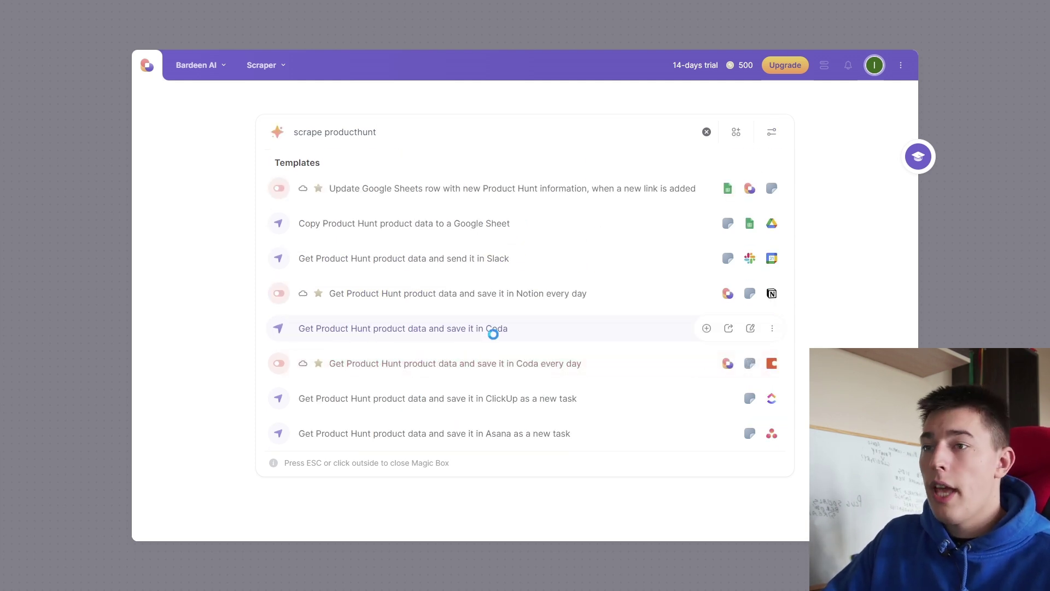
Close the search, return to Autobooks, and choose + Create Automation.
click(193, 69)
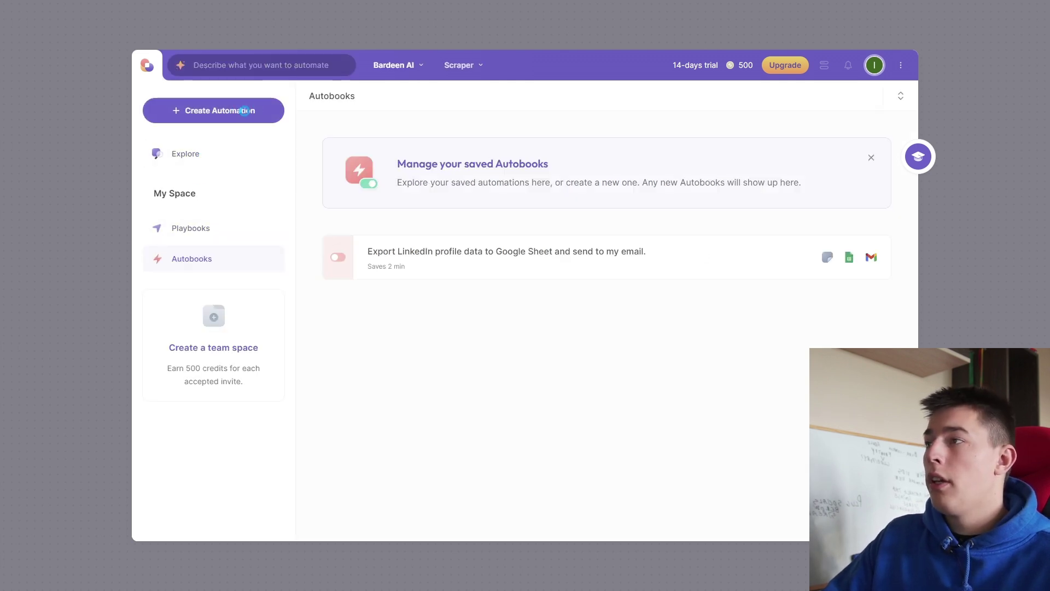
click(462, 65)
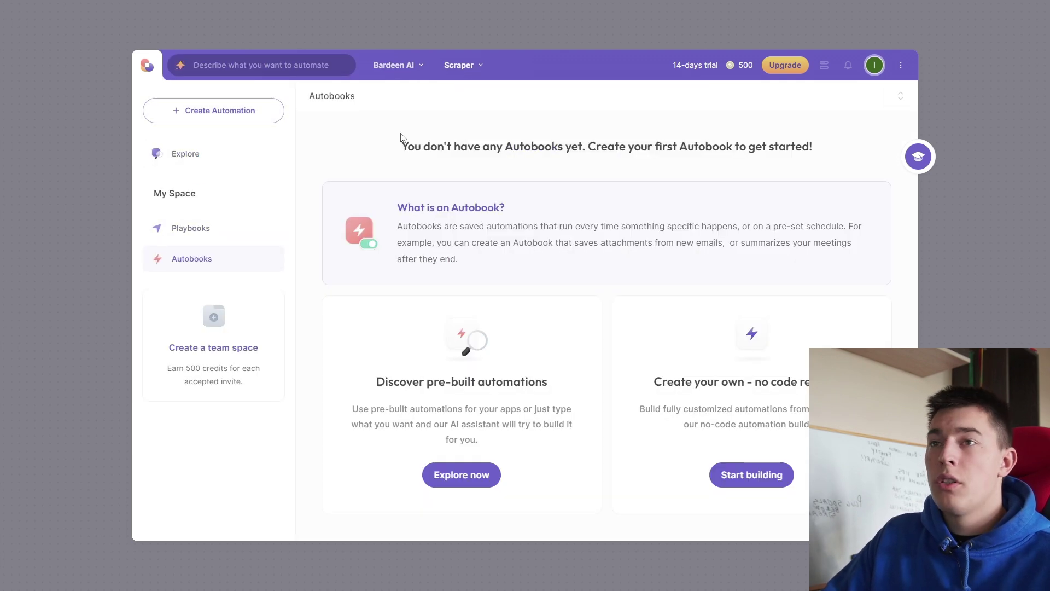